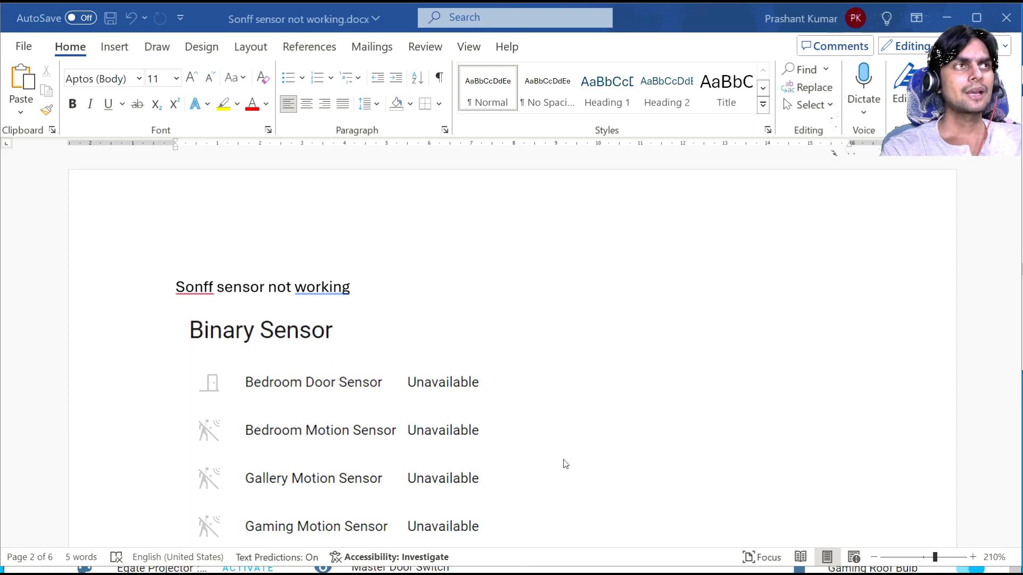
Step: Review the document's list of binary sensors that are not working and the start of its Fix section
{"action": "scroll", "coordinate": [537, 335], "scroll_direction": "down", "scroll_amount": 1}
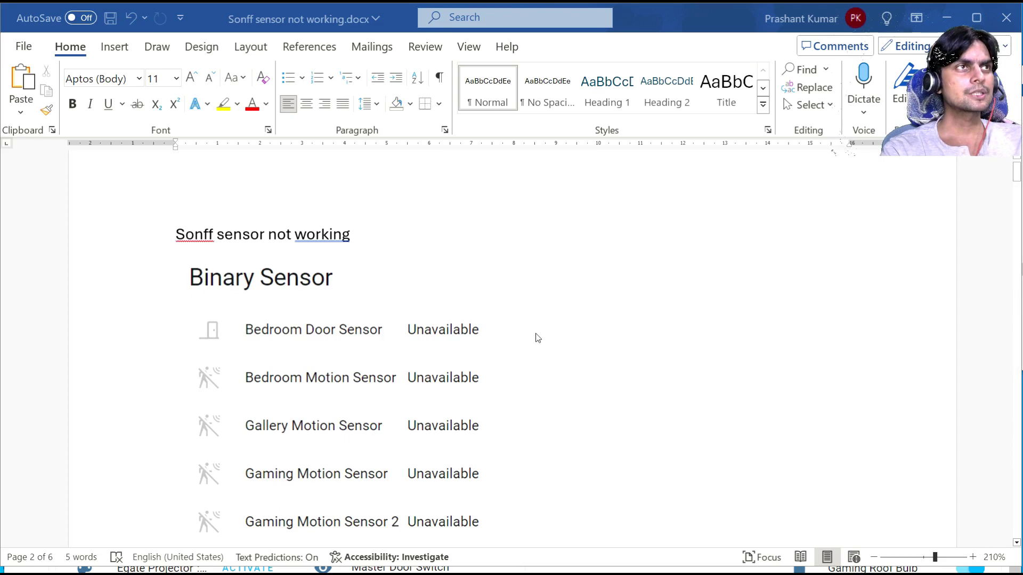
{"action": "scroll", "coordinate": [537, 338], "scroll_direction": "down", "scroll_amount": 2}
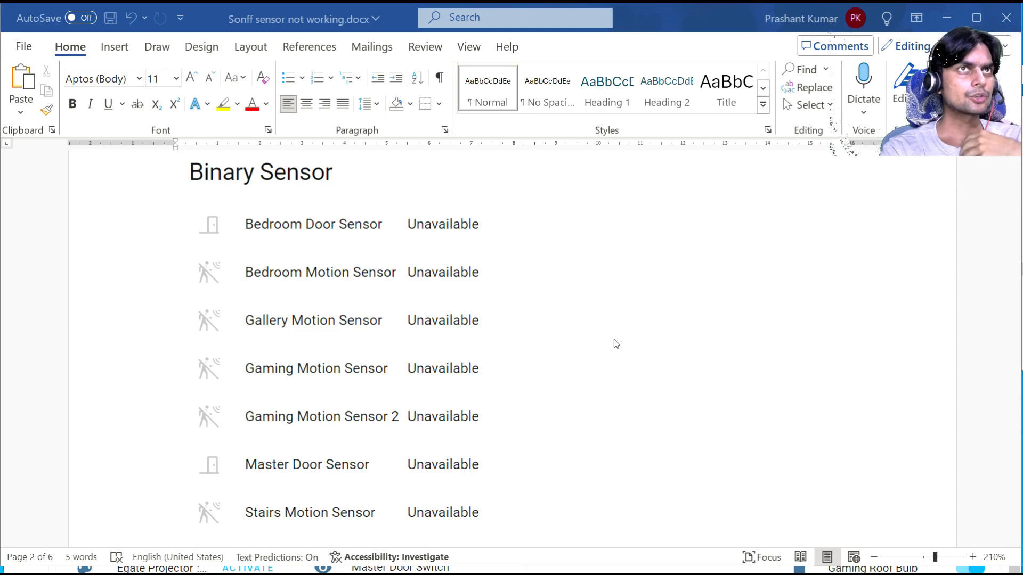
{"action": "scroll", "coordinate": [615, 344], "scroll_direction": "down", "scroll_amount": 1}
{"action": "scroll", "coordinate": [617, 346], "scroll_direction": "down", "scroll_amount": 6}
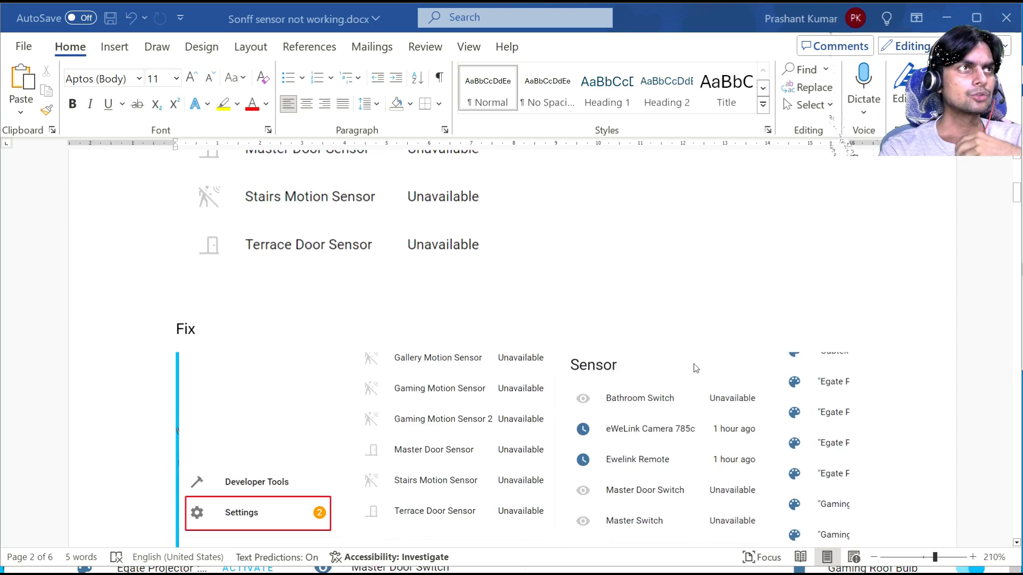
{"action": "scroll", "coordinate": [498, 407], "scroll_direction": "down", "scroll_amount": 13}
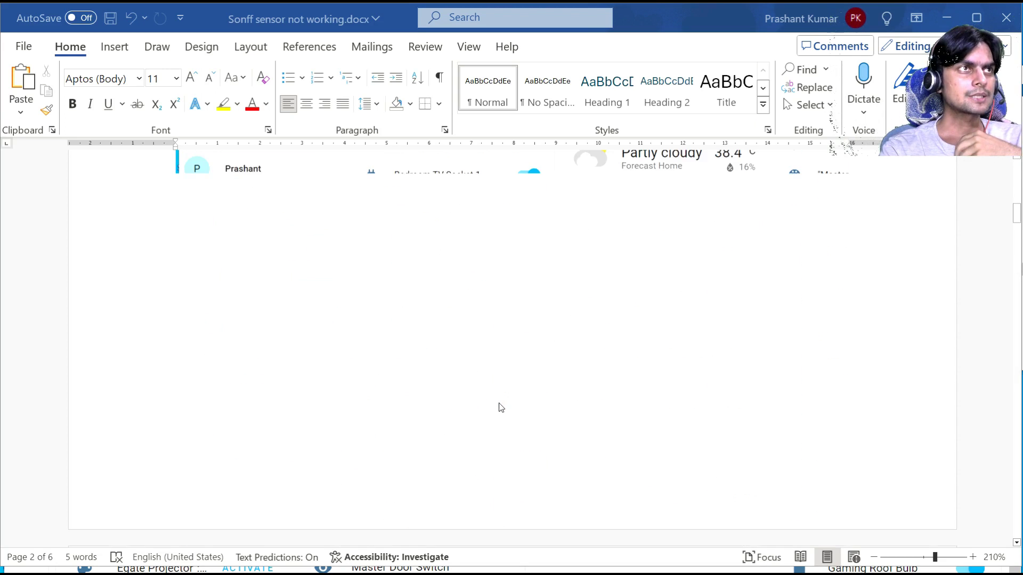
Step: Read the fix instructions covering the HACS page, the Sonoff LAN update dialog and the pending restart notice
{"action": "scroll", "coordinate": [423, 490], "scroll_direction": "down", "scroll_amount": 2}
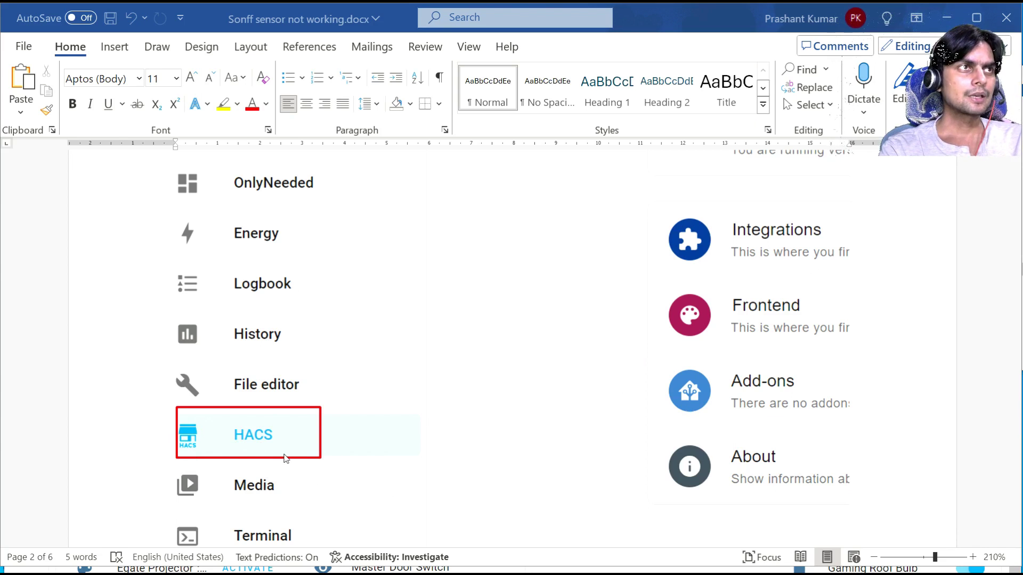
{"action": "scroll", "coordinate": [783, 267], "scroll_direction": "up", "scroll_amount": 2}
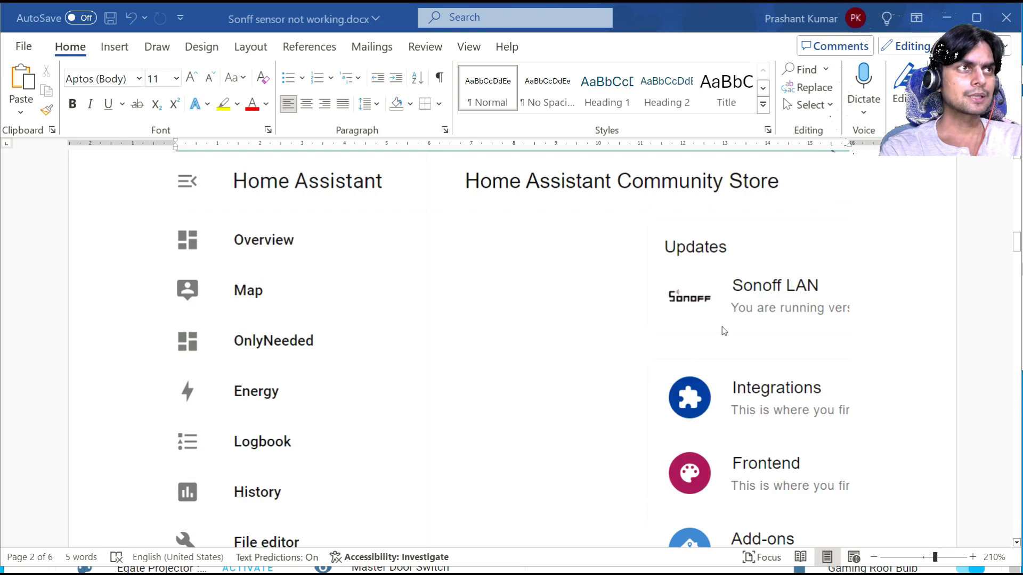
{"action": "scroll", "coordinate": [598, 407], "scroll_direction": "down", "scroll_amount": 8}
{"action": "scroll", "coordinate": [602, 409], "scroll_direction": "up", "scroll_amount": 5}
{"action": "scroll", "coordinate": [602, 409], "scroll_direction": "down", "scroll_amount": 3}
{"action": "scroll", "coordinate": [602, 409], "scroll_direction": "up", "scroll_amount": 2}
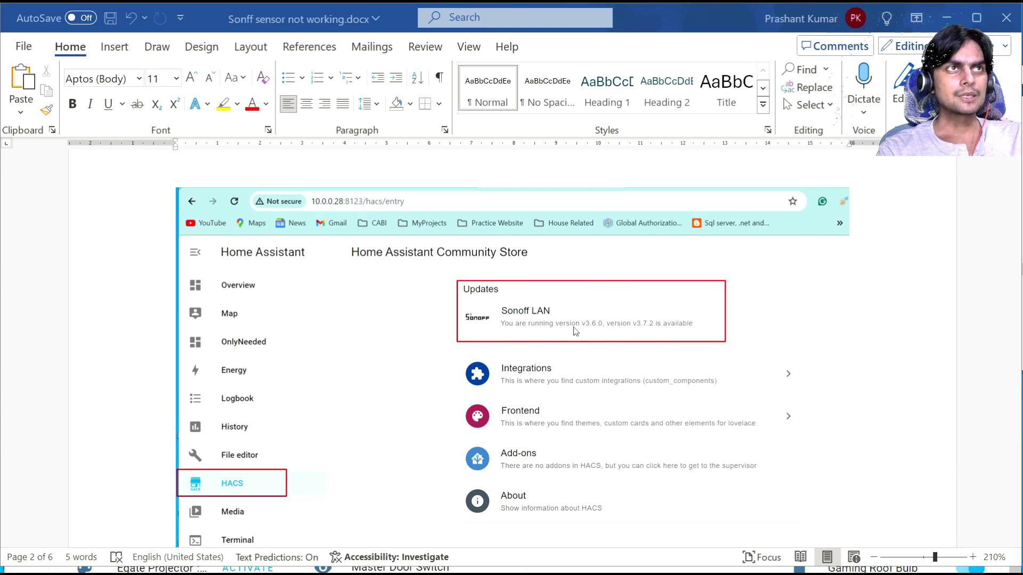
{"action": "scroll", "coordinate": [693, 357], "scroll_direction": "down", "scroll_amount": 10}
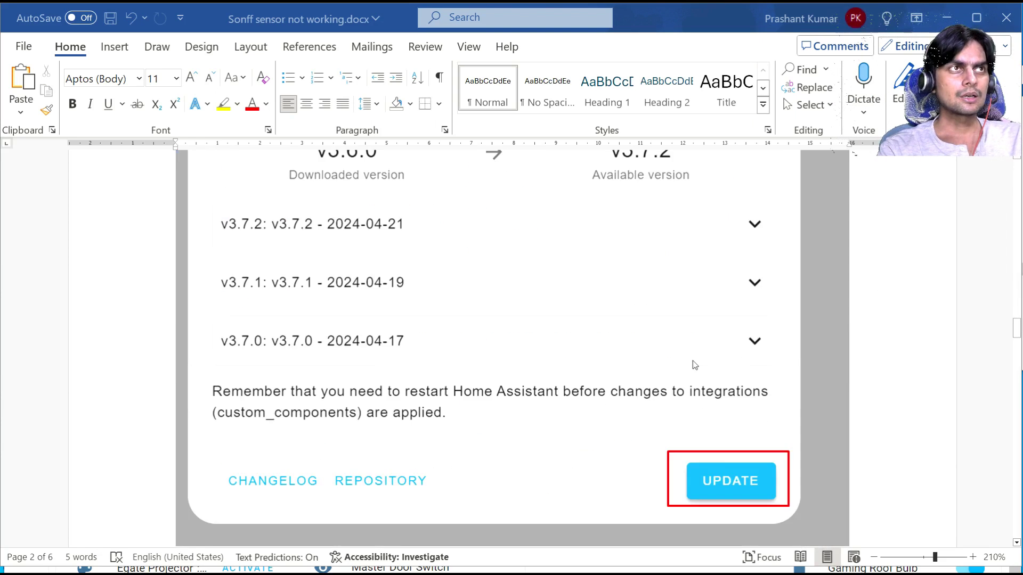
{"action": "scroll", "coordinate": [692, 360], "scroll_direction": "up", "scroll_amount": 3}
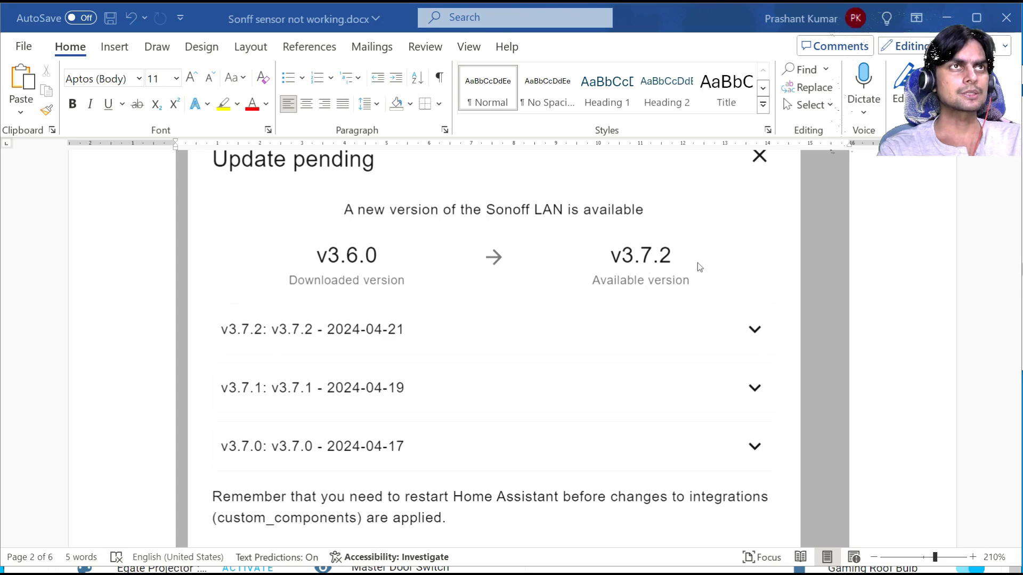
{"action": "scroll", "coordinate": [733, 300], "scroll_direction": "down", "scroll_amount": 3}
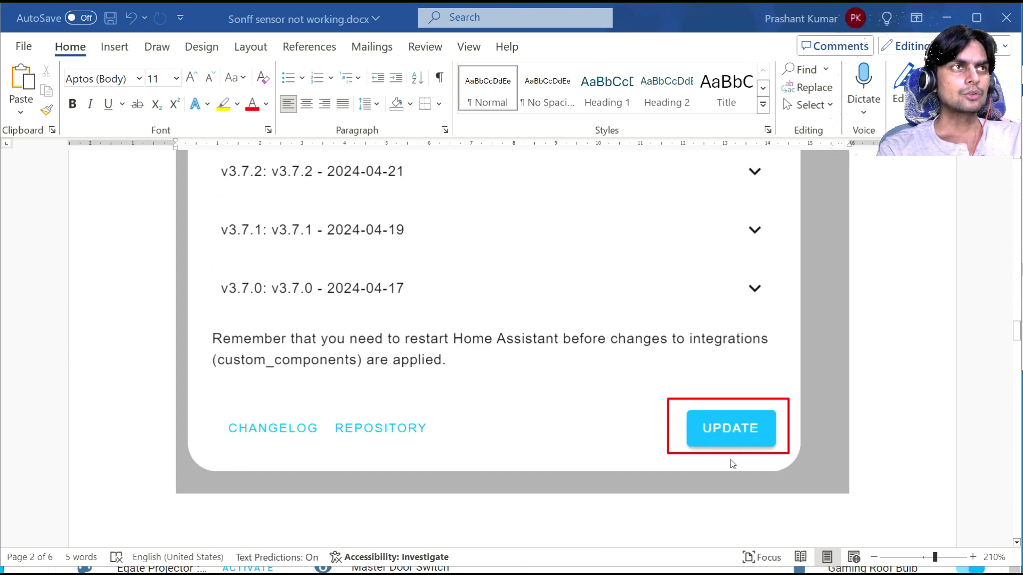
{"action": "scroll", "coordinate": [719, 421], "scroll_direction": "down", "scroll_amount": 10}
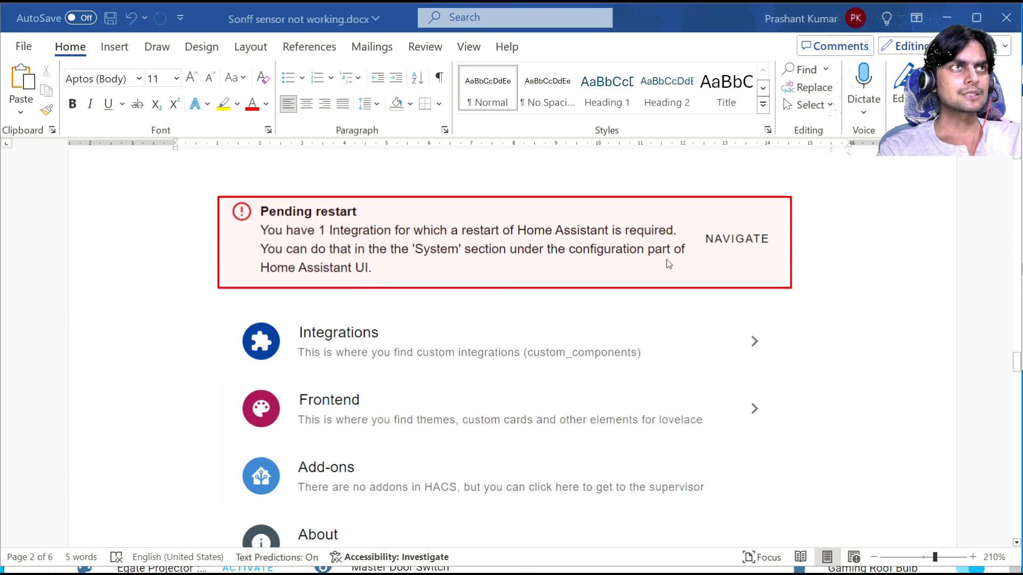
{"action": "scroll", "coordinate": [611, 295], "scroll_direction": "up", "scroll_amount": 1}
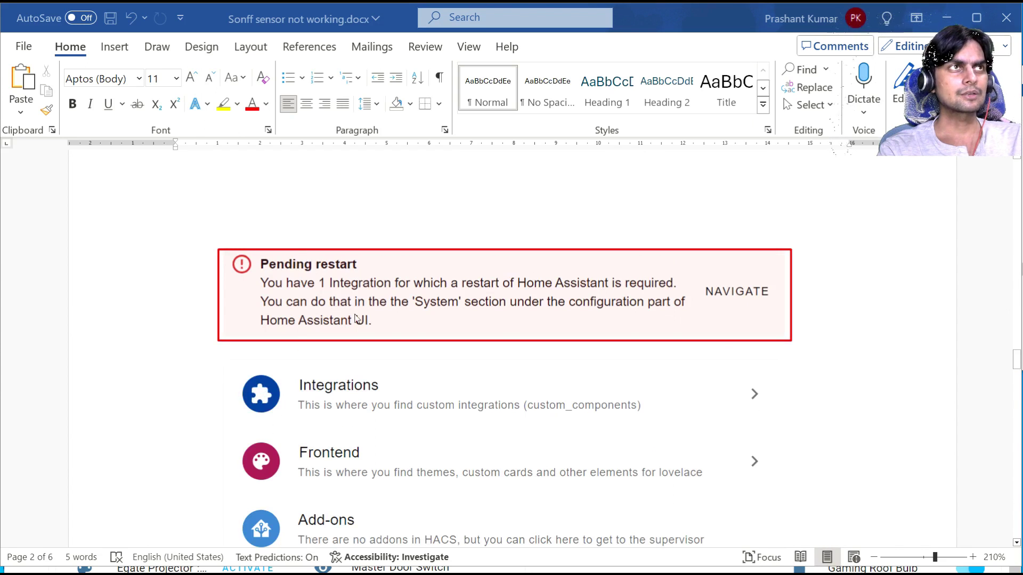
Step: Examine the document's Settings screenshot showing where the Restart Home Assistant option is located
{"action": "scroll", "coordinate": [795, 353], "scroll_direction": "down", "scroll_amount": 10}
{"action": "scroll", "coordinate": [794, 353], "scroll_direction": "down", "scroll_amount": 4}
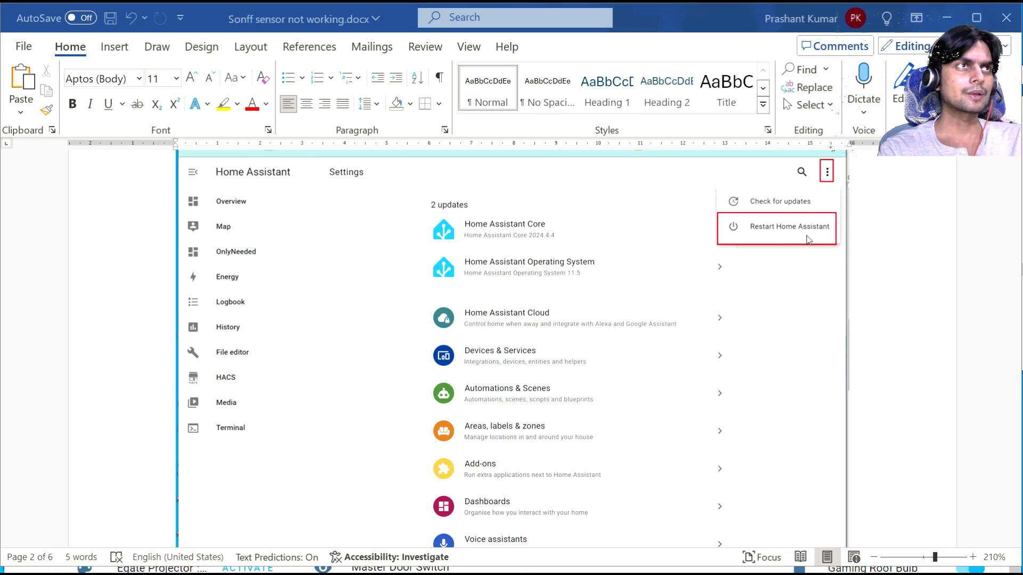
{"action": "scroll", "coordinate": [429, 228], "scroll_direction": "up", "scroll_amount": 4}
{"action": "scroll", "coordinate": [429, 228], "scroll_direction": "up", "scroll_amount": 5}
{"action": "scroll", "coordinate": [473, 388], "scroll_direction": "down", "scroll_amount": 5}
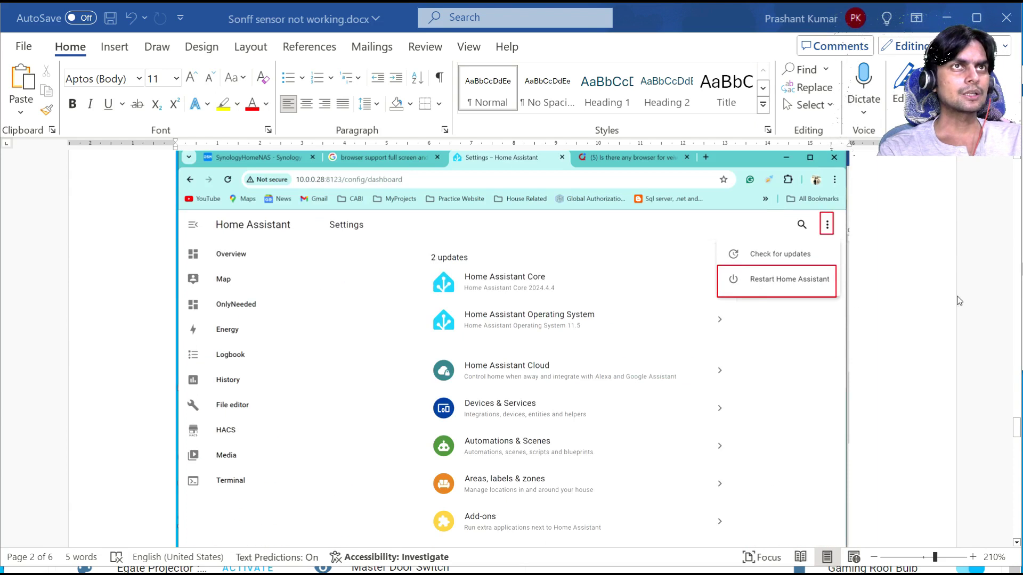
{"action": "scroll", "coordinate": [771, 354], "scroll_direction": "down", "scroll_amount": 2}
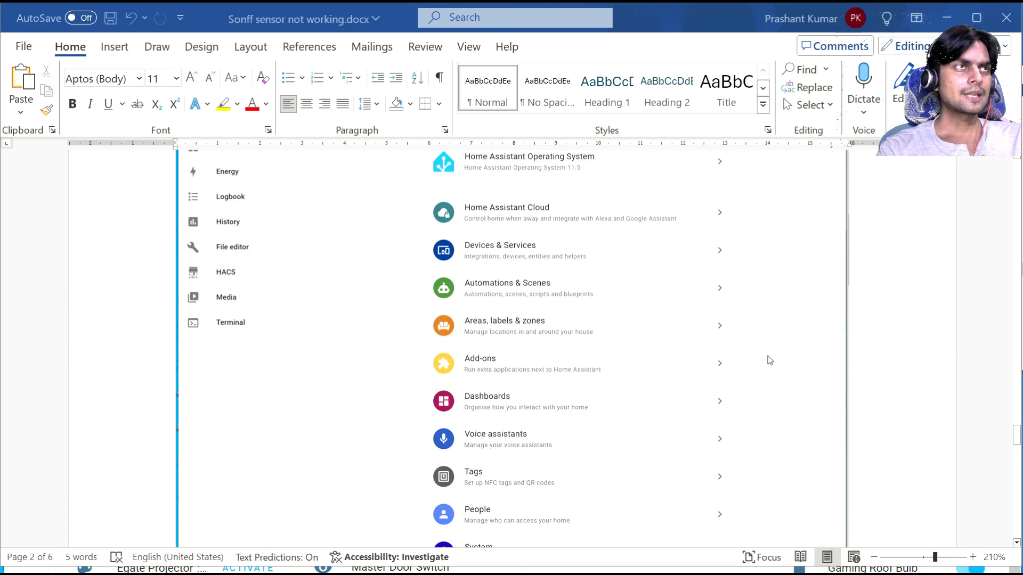
Step: Read the final screenshots on choosing Restart Home Assistant and confirming the restart
{"action": "scroll", "coordinate": [770, 357], "scroll_direction": "down", "scroll_amount": 4}
{"action": "scroll", "coordinate": [768, 356], "scroll_direction": "down", "scroll_amount": 6}
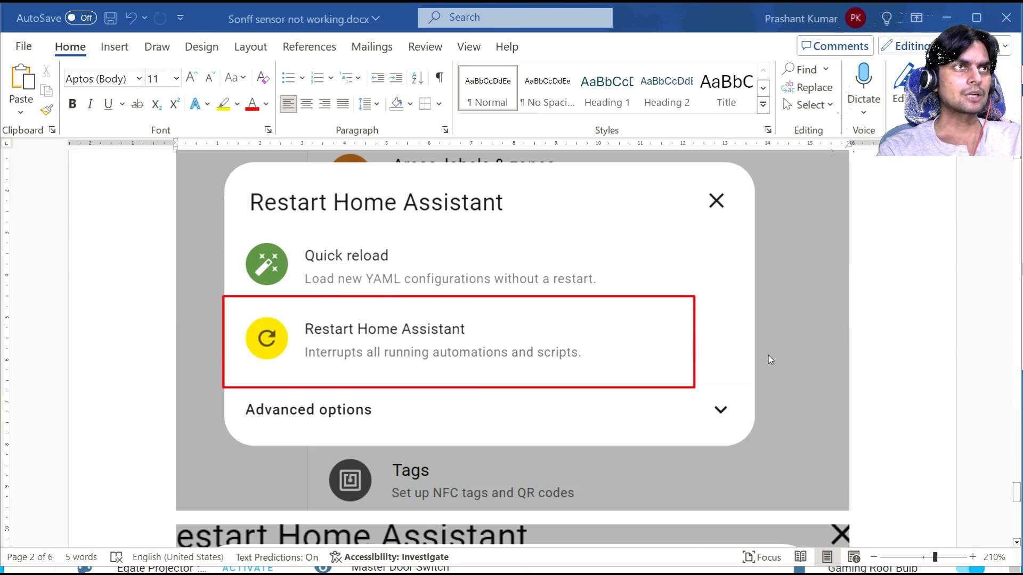
{"action": "scroll", "coordinate": [587, 399], "scroll_direction": "up", "scroll_amount": 8}
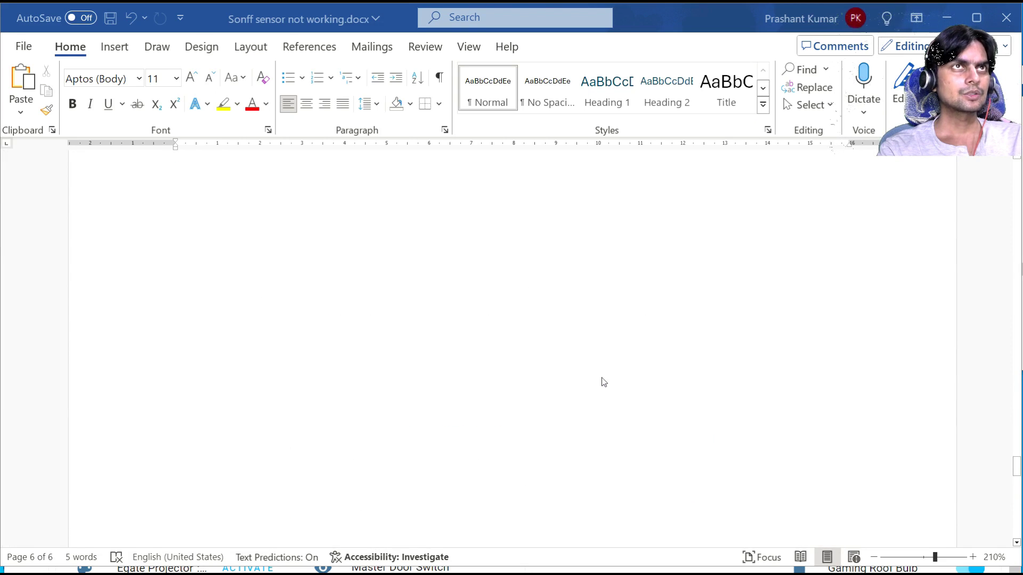
{"action": "scroll", "coordinate": [613, 382], "scroll_direction": "down", "scroll_amount": 3}
{"action": "scroll", "coordinate": [617, 383], "scroll_direction": "down", "scroll_amount": 3}
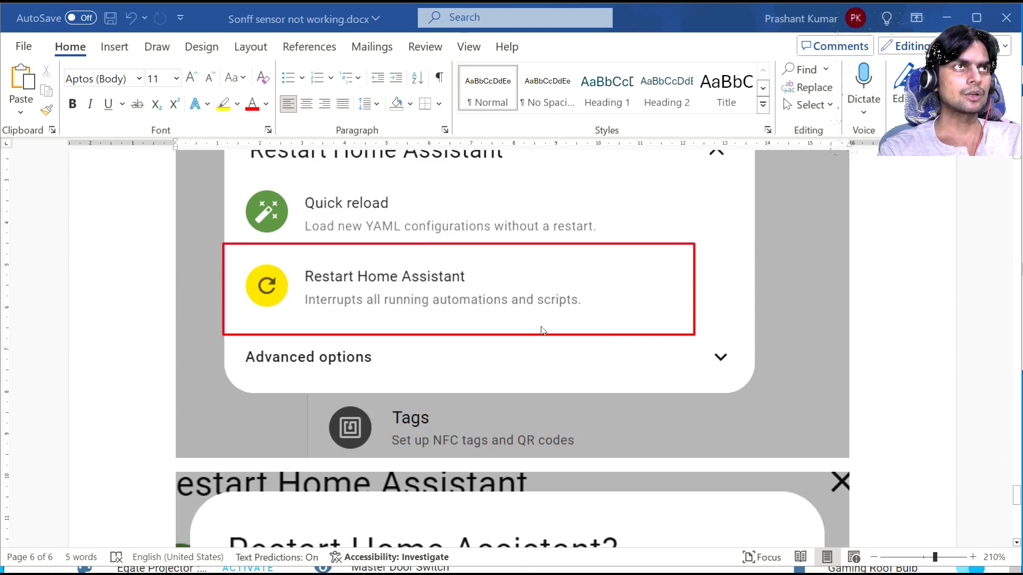
{"action": "scroll", "coordinate": [512, 322], "scroll_direction": "down", "scroll_amount": 4}
{"action": "scroll", "coordinate": [735, 415], "scroll_direction": "down", "scroll_amount": 6}
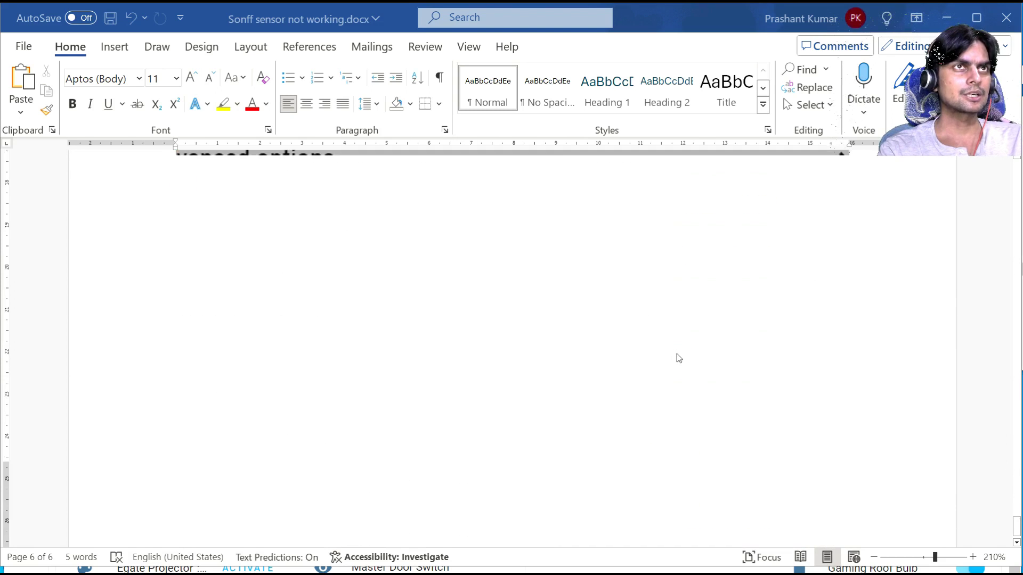
{"action": "left_click", "coordinate": [873, 557]}
{"action": "left_click", "coordinate": [873, 557]}
{"action": "scroll", "coordinate": [586, 356], "scroll_direction": "up", "scroll_amount": 6}
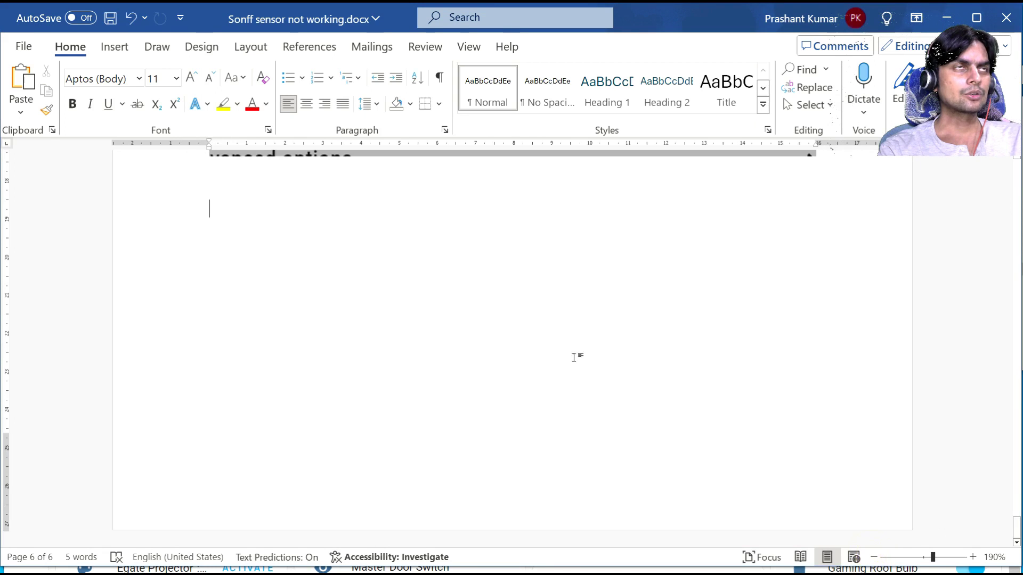
{"action": "scroll", "coordinate": [651, 388], "scroll_direction": "up", "scroll_amount": 3}
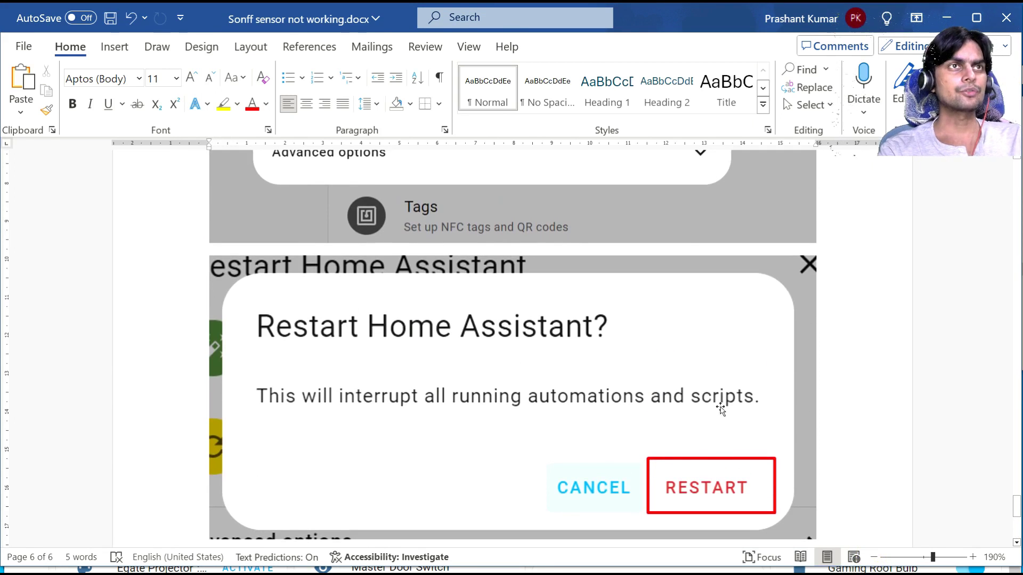
Step: Switch to Home Assistant in Chrome and check the installed and latest versions in the Operating System update details under Settings
{"action": "left_click", "coordinate": [948, 20]}
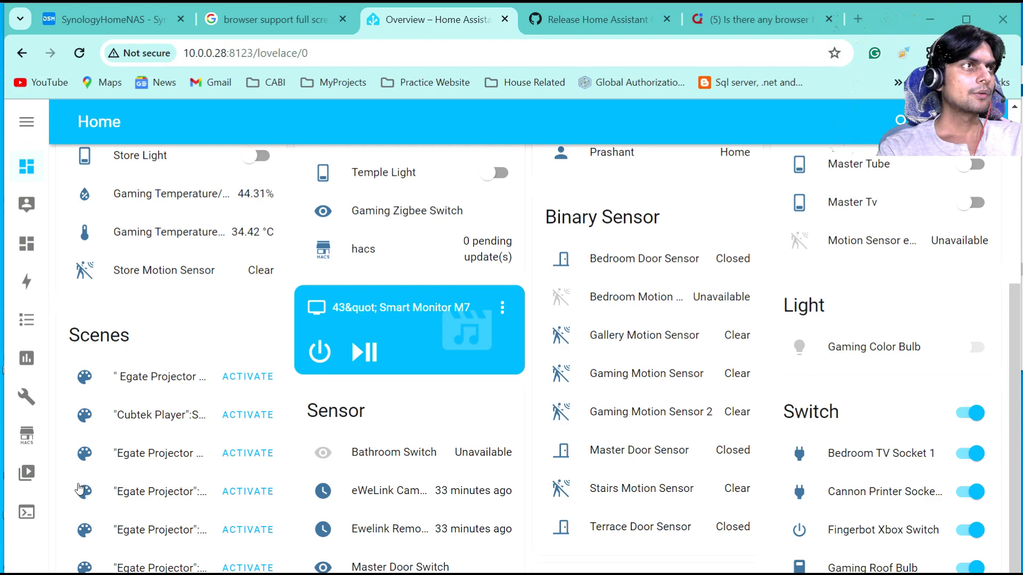
{"action": "left_click", "coordinate": [27, 572]}
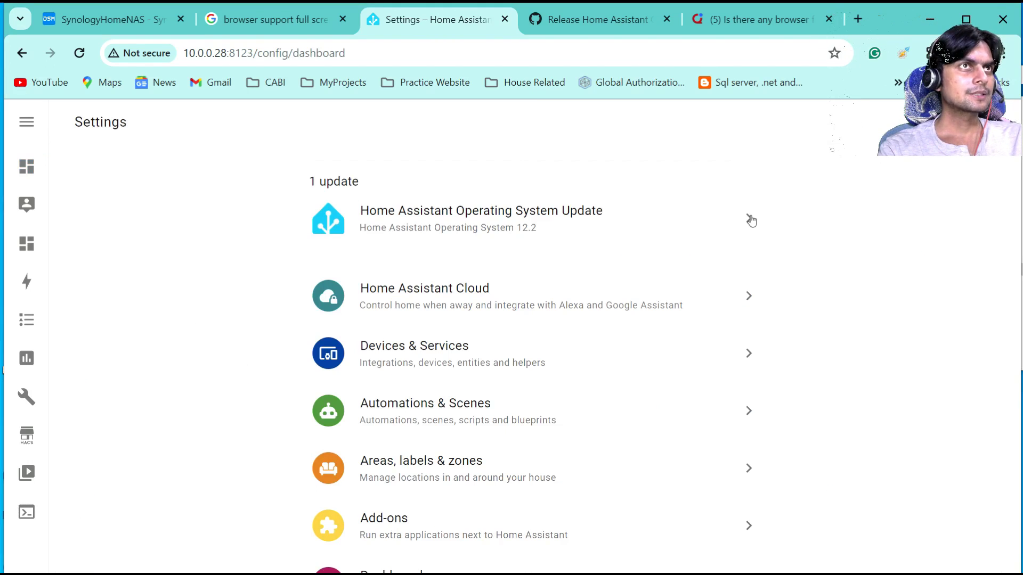
{"action": "left_click", "coordinate": [748, 221]}
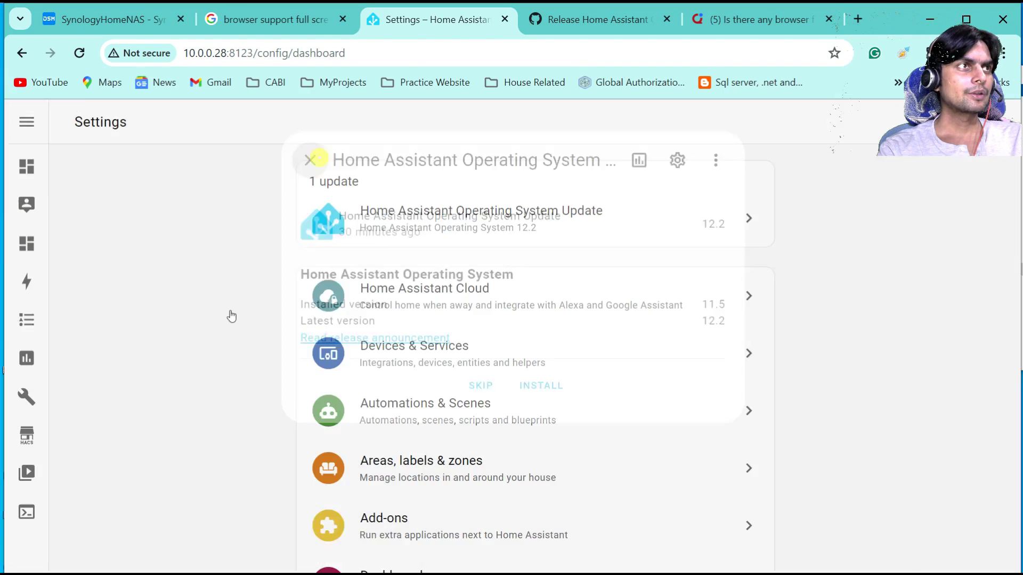
{"action": "left_click", "coordinate": [313, 160]}
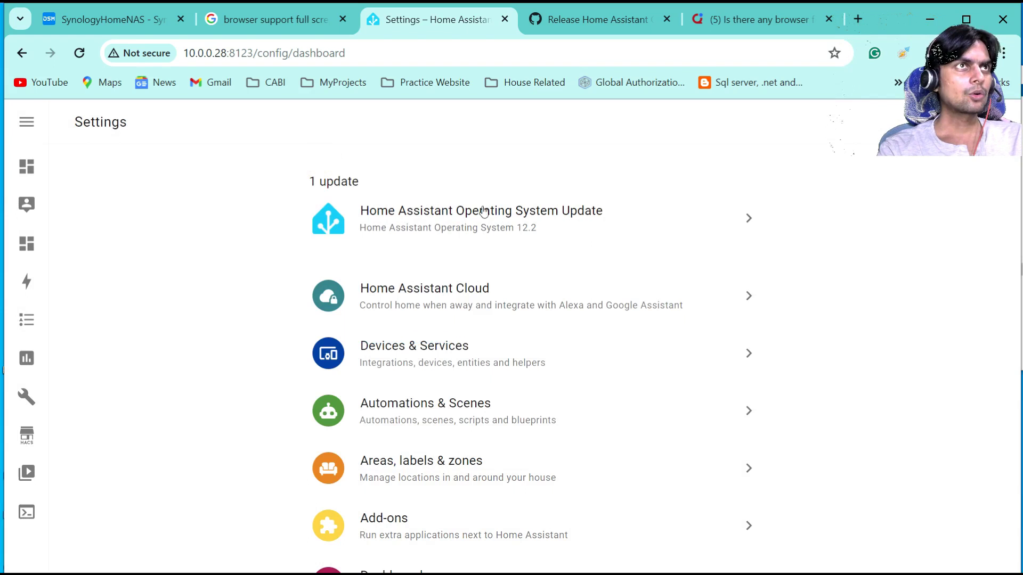
{"action": "left_click", "coordinate": [707, 220]}
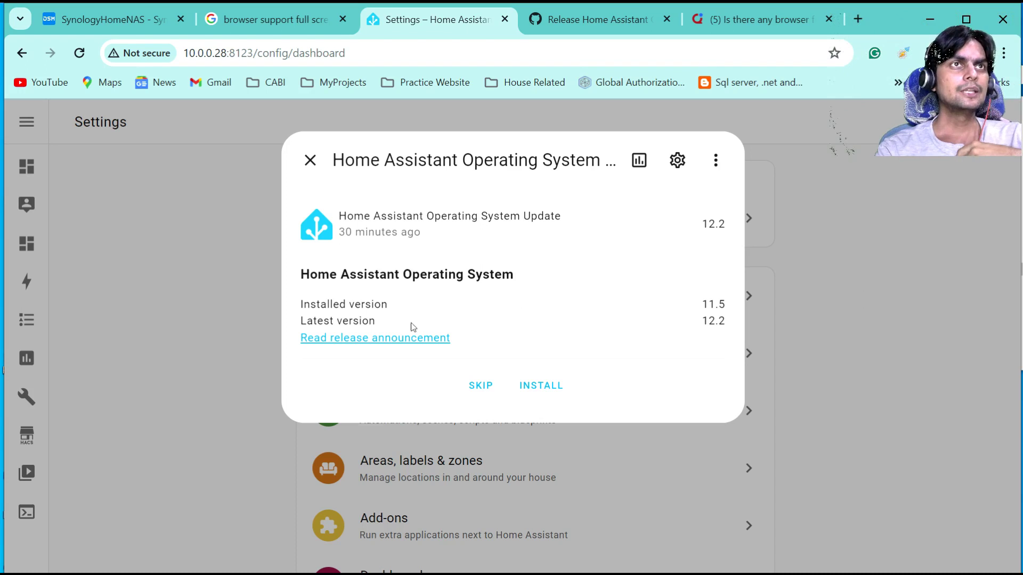
{"action": "left_click_drag", "start_coordinate": [729, 305], "coordinate": [702, 305]}
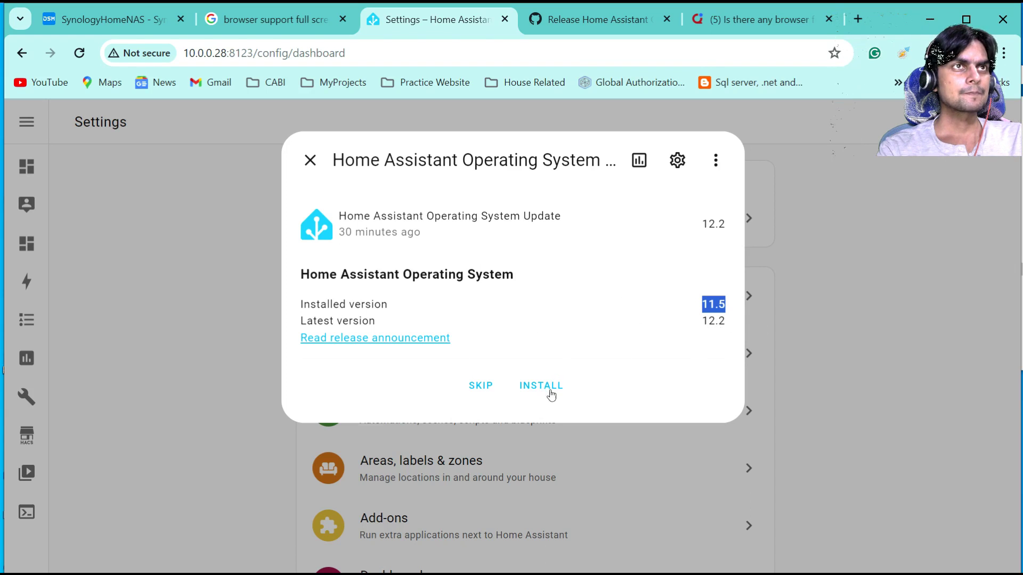
{"action": "left_click", "coordinate": [312, 163]}
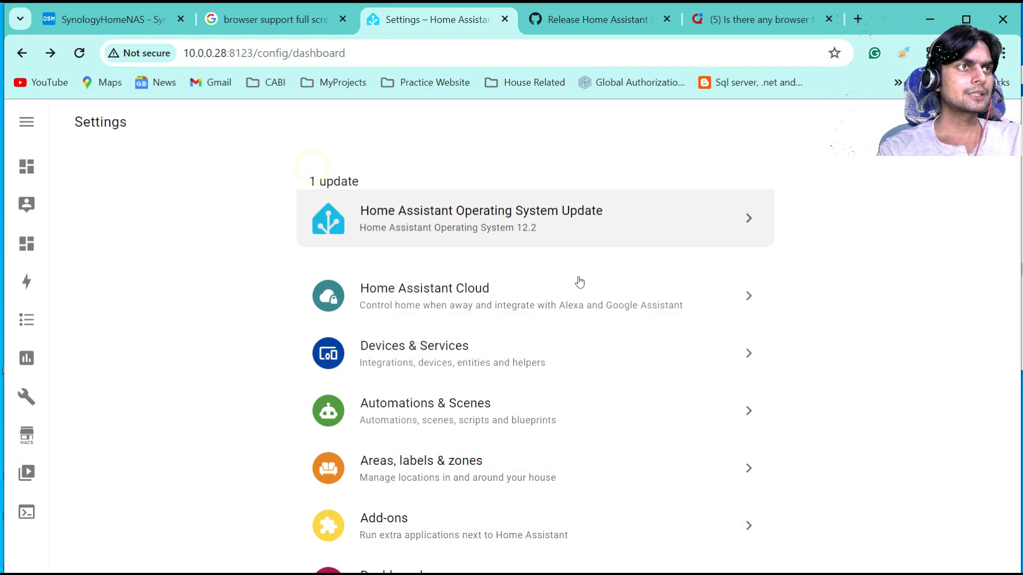
Step: Open the Overview dashboard with the sidebar expanded and check the status of the binary sensors and other devices
{"action": "left_click", "coordinate": [27, 122]}
{"action": "left_click", "coordinate": [90, 165]}
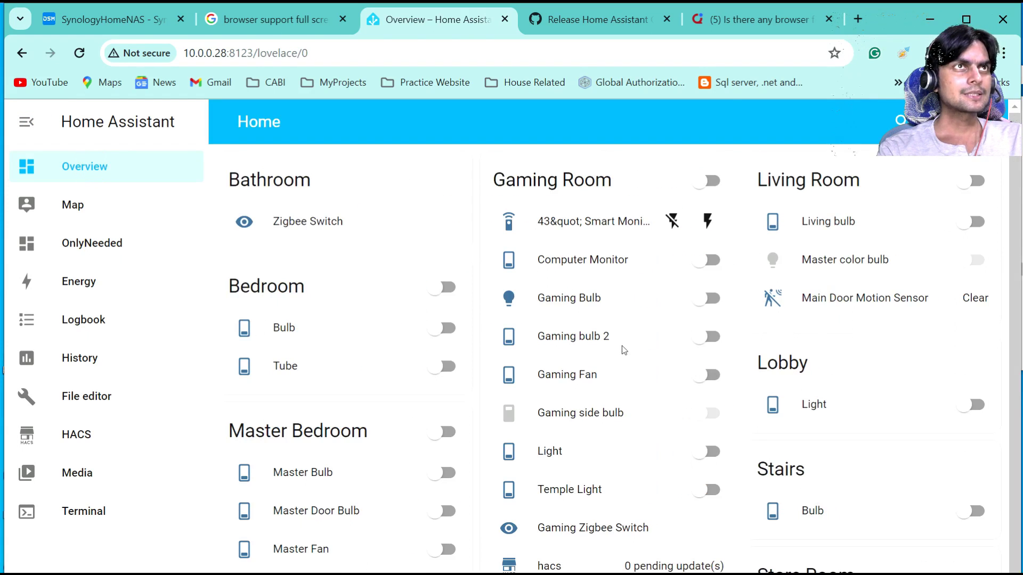
{"action": "scroll", "coordinate": [668, 393], "scroll_direction": "down", "scroll_amount": 8}
{"action": "scroll", "coordinate": [683, 404], "scroll_direction": "down", "scroll_amount": 5}
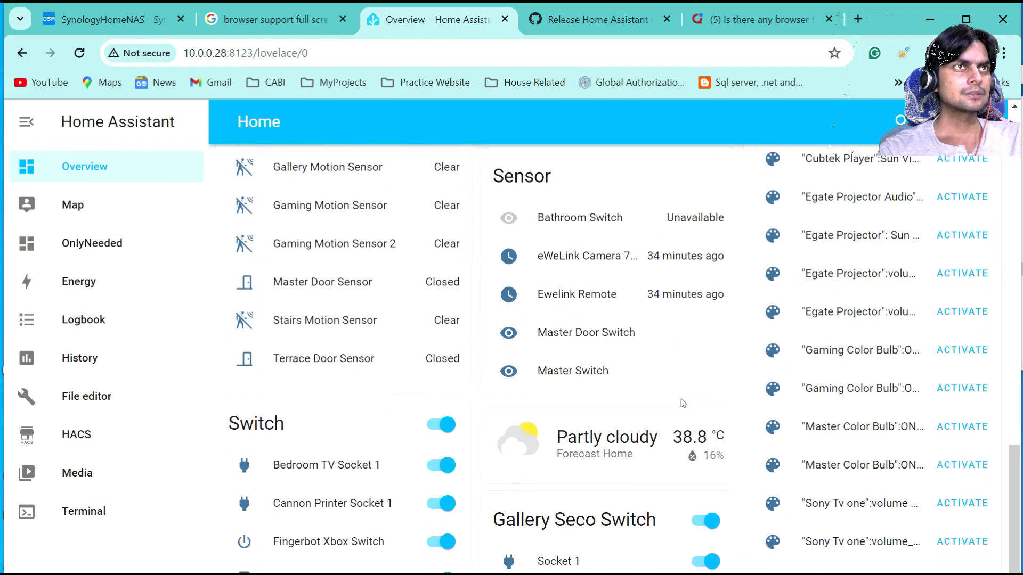
{"action": "scroll", "coordinate": [682, 353], "scroll_direction": "down", "scroll_amount": 9}
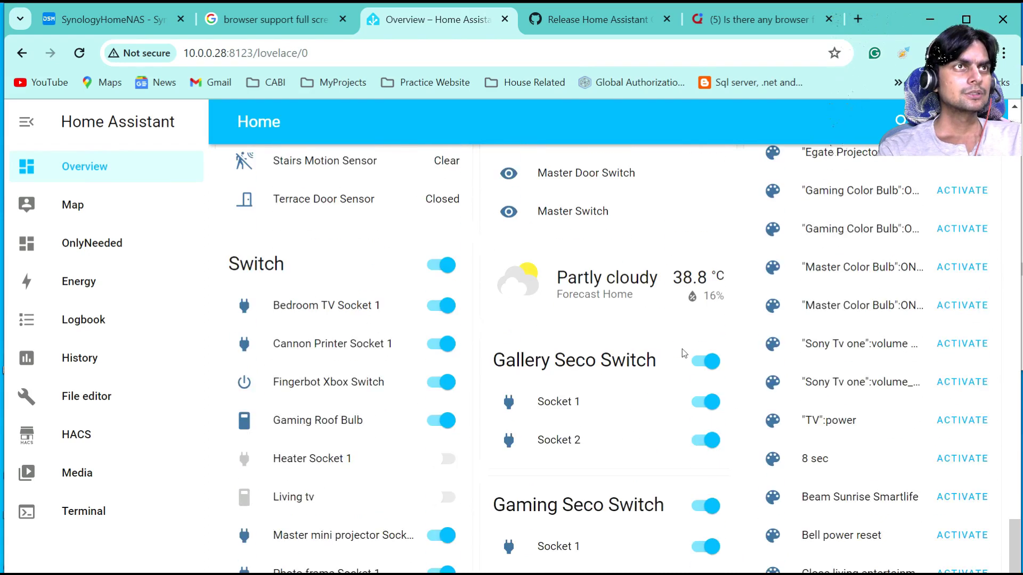
{"action": "scroll", "coordinate": [683, 353], "scroll_direction": "up", "scroll_amount": 20}
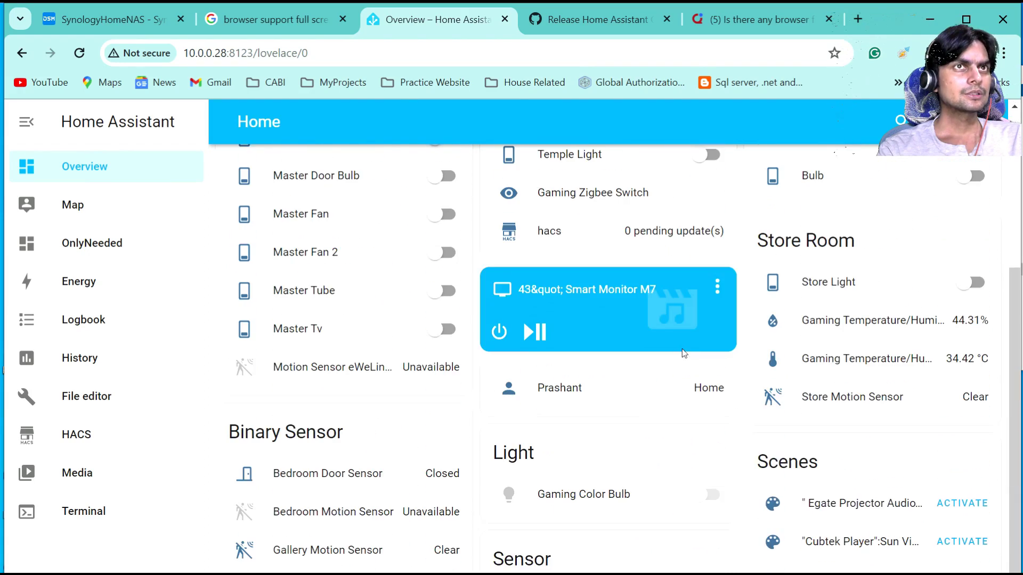
{"action": "scroll", "coordinate": [682, 352], "scroll_direction": "down", "scroll_amount": 11}
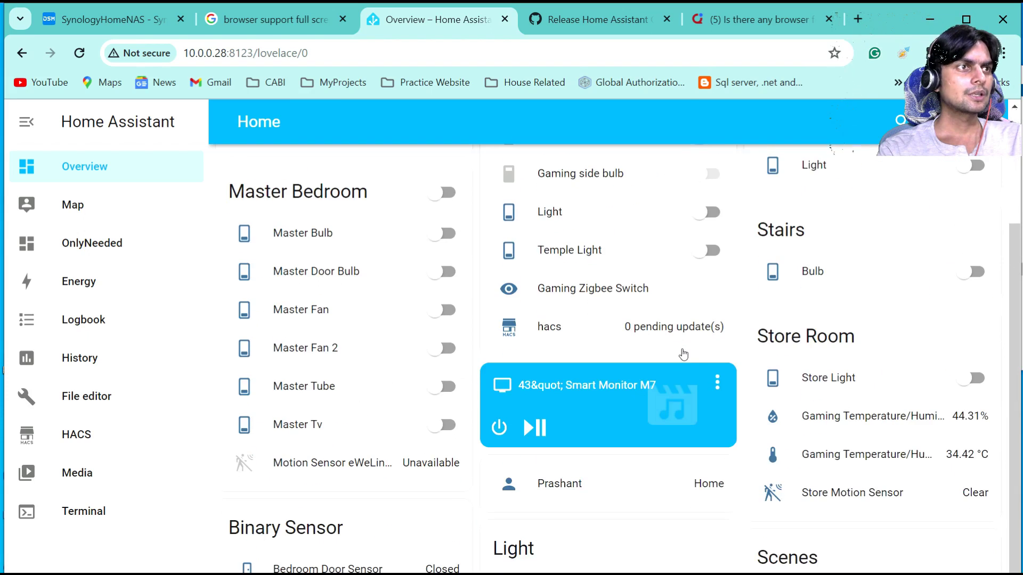
{"action": "scroll", "coordinate": [682, 349], "scroll_direction": "up", "scroll_amount": 2}
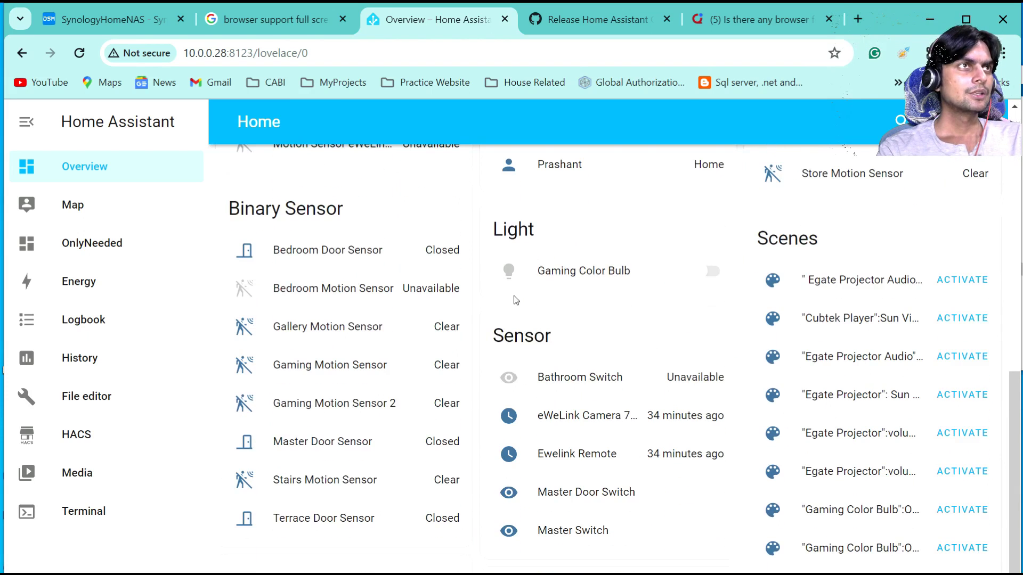
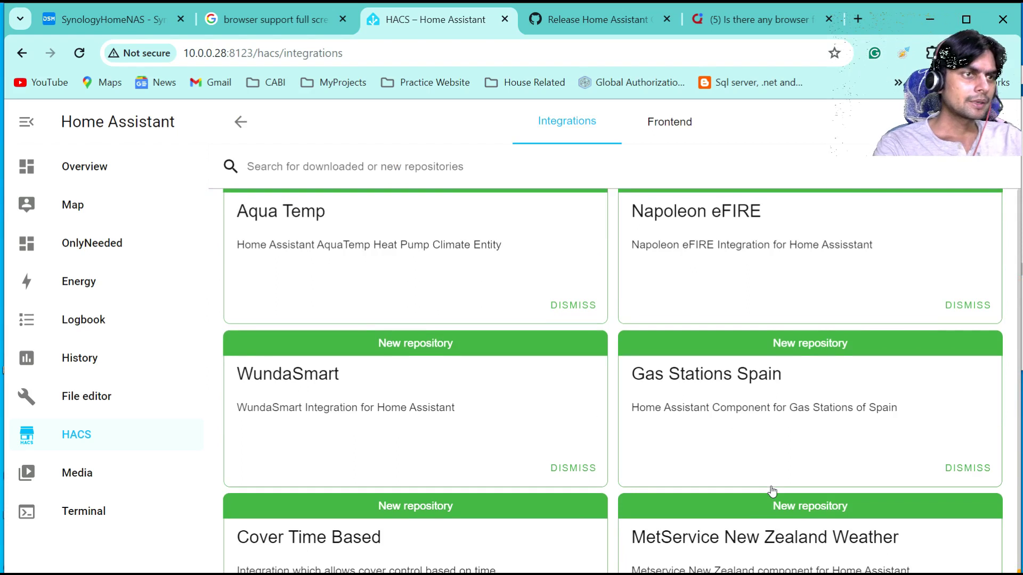
Step: Search the HACS integrations page for "sonoff", open the Sonoff LAN repository and look through its description
{"action": "key", "text": "ctrl+f"}
{"action": "type", "text": "sonoff"}
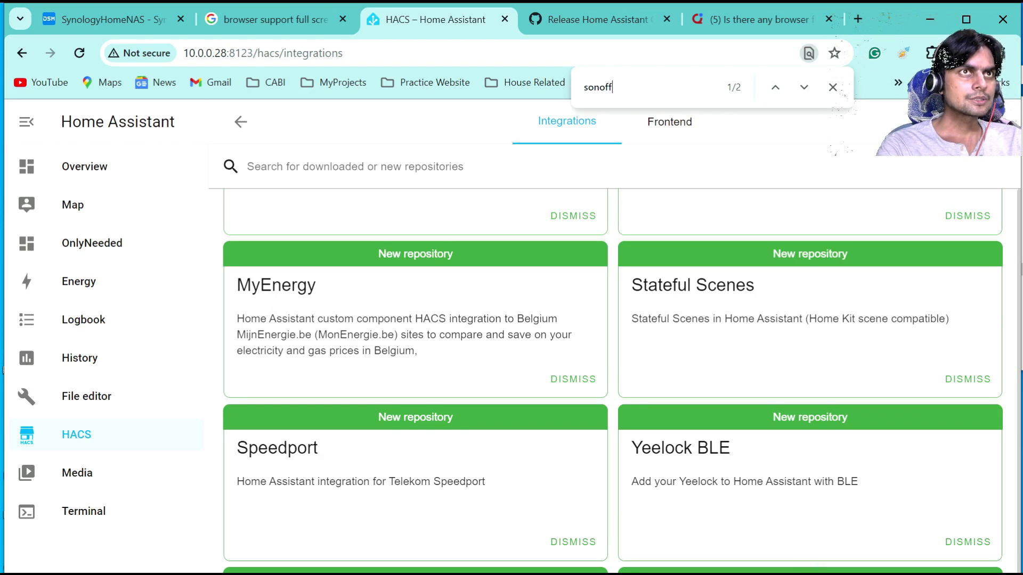
{"action": "mouse_move", "coordinate": [674, 574]}
{"action": "left_mouse_down"}
{"action": "mouse_move", "coordinate": [680, 495]}
{"action": "mouse_move", "coordinate": [674, 567]}
{"action": "left_mouse_up"}
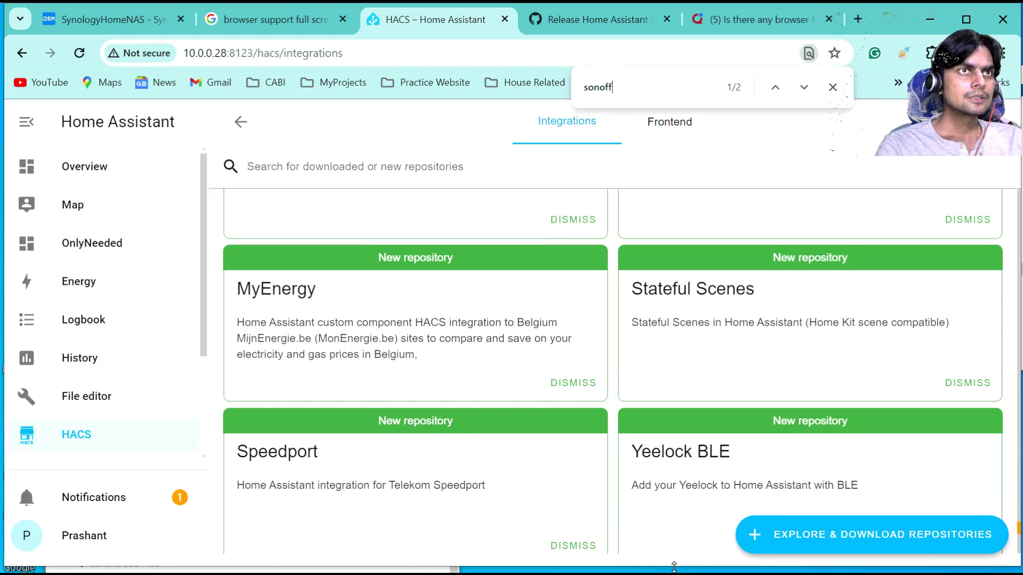
{"action": "scroll", "coordinate": [771, 418], "scroll_direction": "down", "scroll_amount": 3}
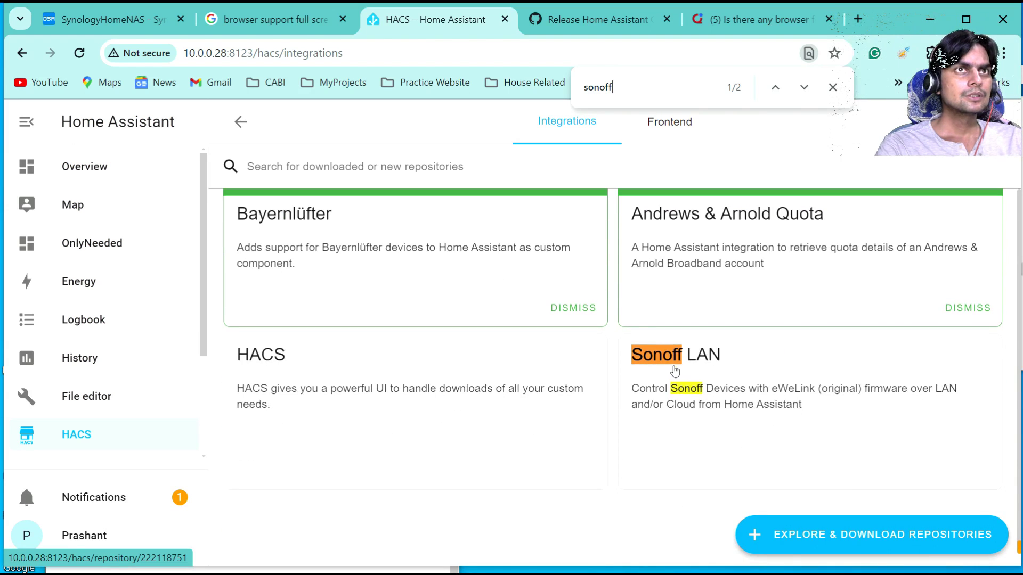
{"action": "left_click", "coordinate": [674, 369]}
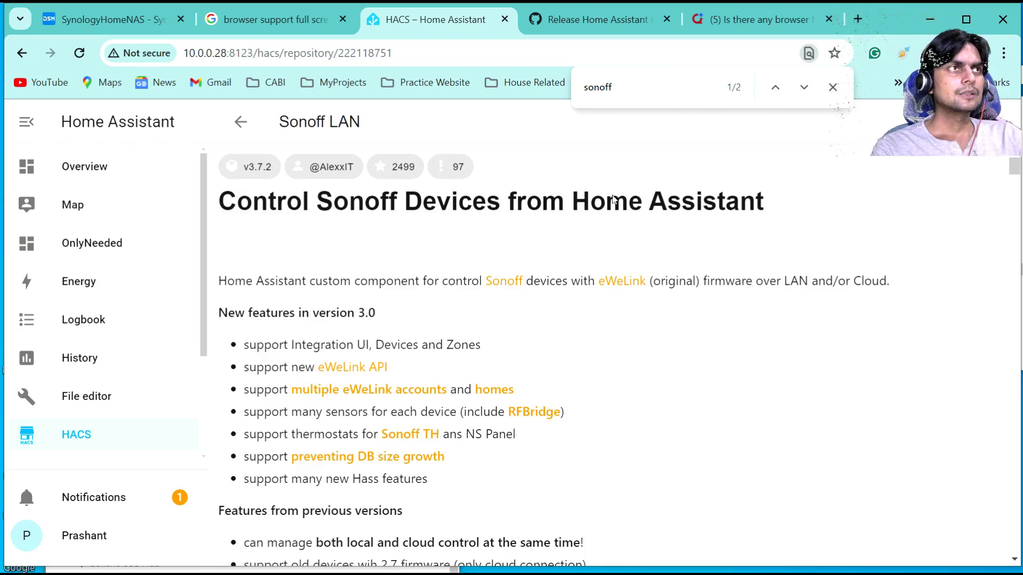
{"action": "scroll", "coordinate": [658, 428], "scroll_direction": "down", "scroll_amount": 20}
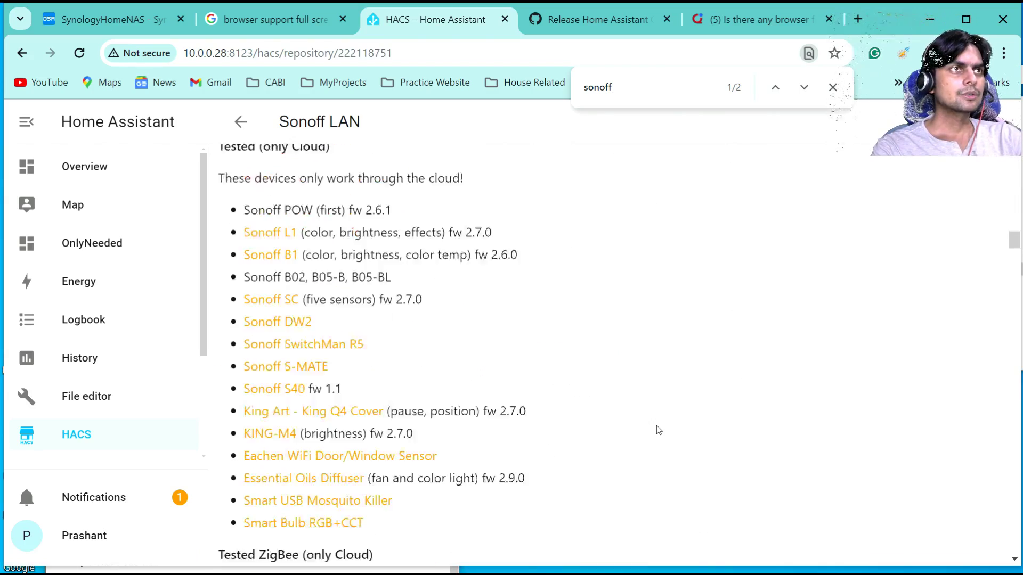
{"action": "scroll", "coordinate": [660, 429], "scroll_direction": "up", "scroll_amount": 20}
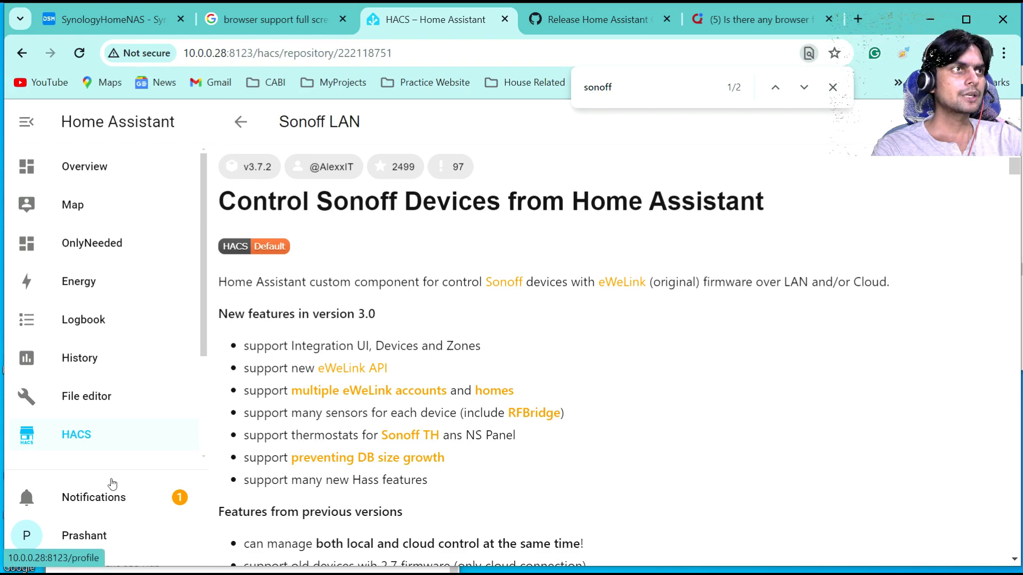
Step: Open the Home Assistant Operating System update details from Settings and highlight the installed version number
{"action": "scroll", "coordinate": [139, 331], "scroll_direction": "down", "scroll_amount": 3}
{"action": "left_click", "coordinate": [110, 445]}
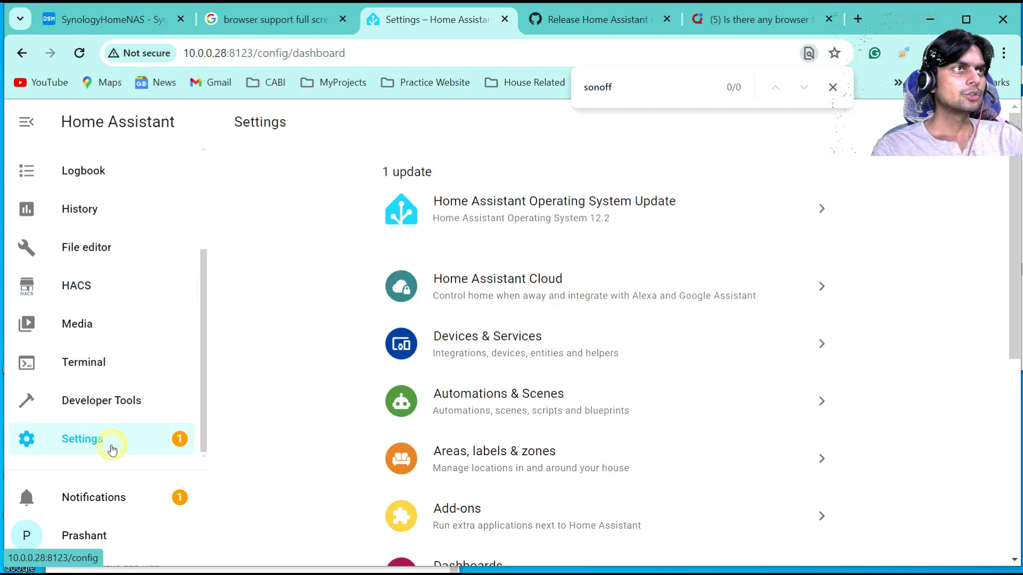
{"action": "left_click", "coordinate": [674, 203]}
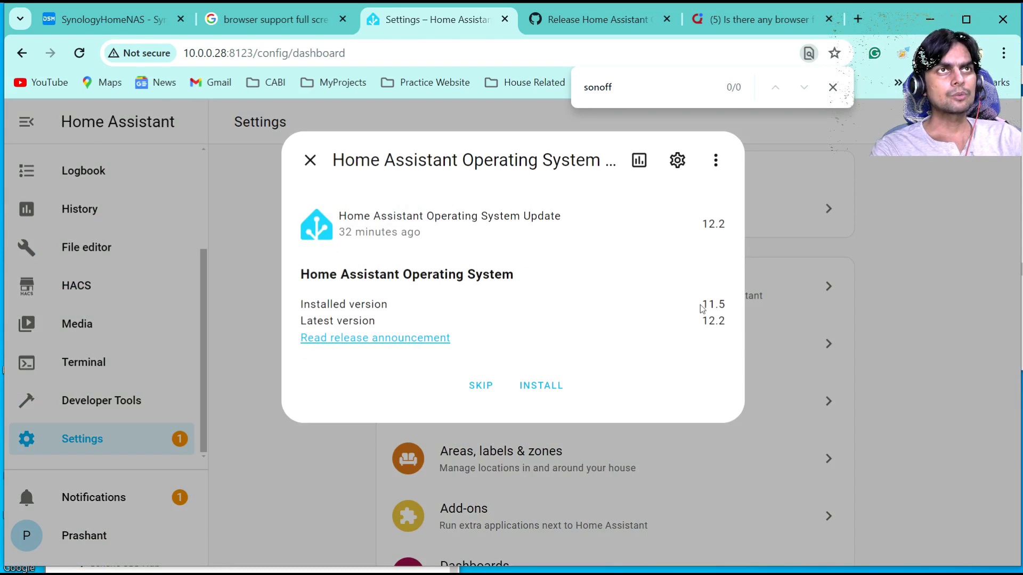
{"action": "left_click_drag", "start_coordinate": [700, 304], "coordinate": [727, 305]}
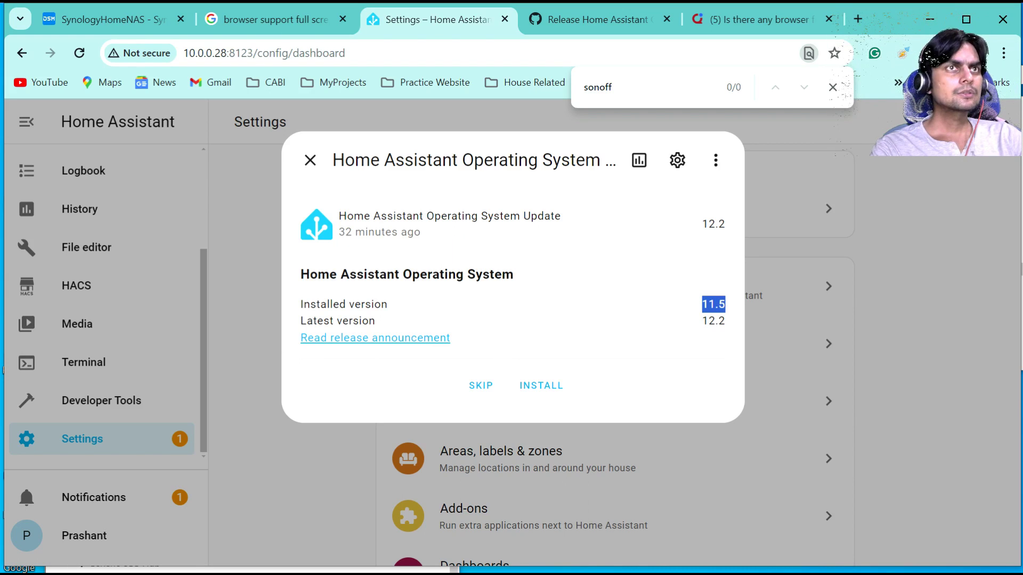
Step: Reload Home Assistant, open the Overview dashboard with the sidebar expanded and look through its room, sensor and switch cards
{"action": "key", "text": "F5"}
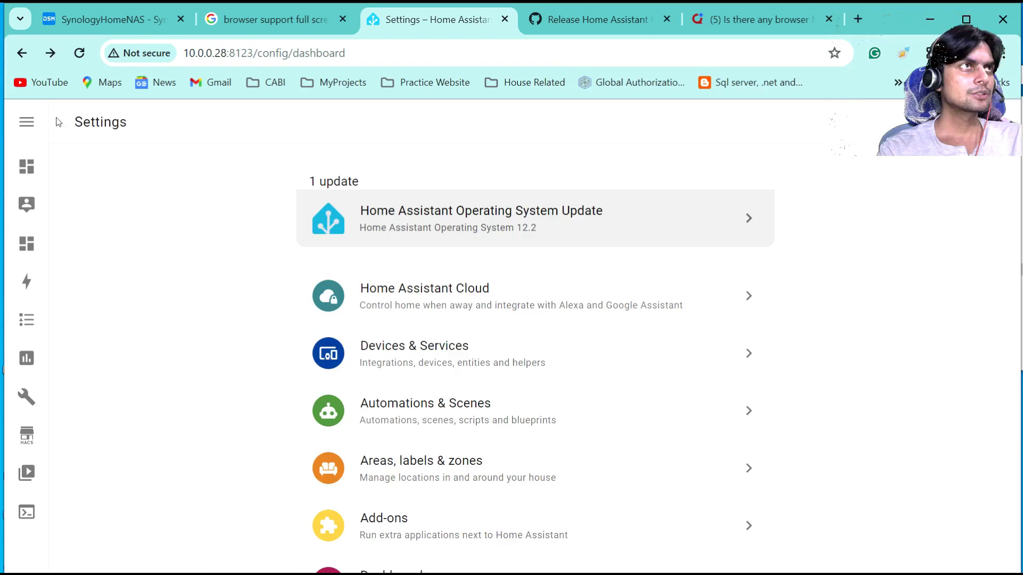
{"action": "left_click", "coordinate": [26, 122]}
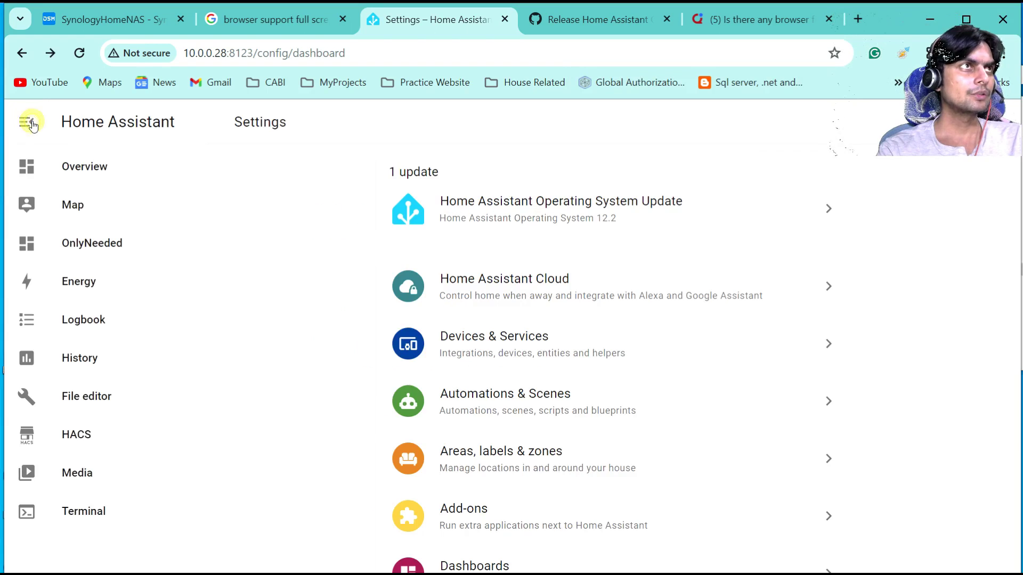
{"action": "left_click", "coordinate": [85, 164]}
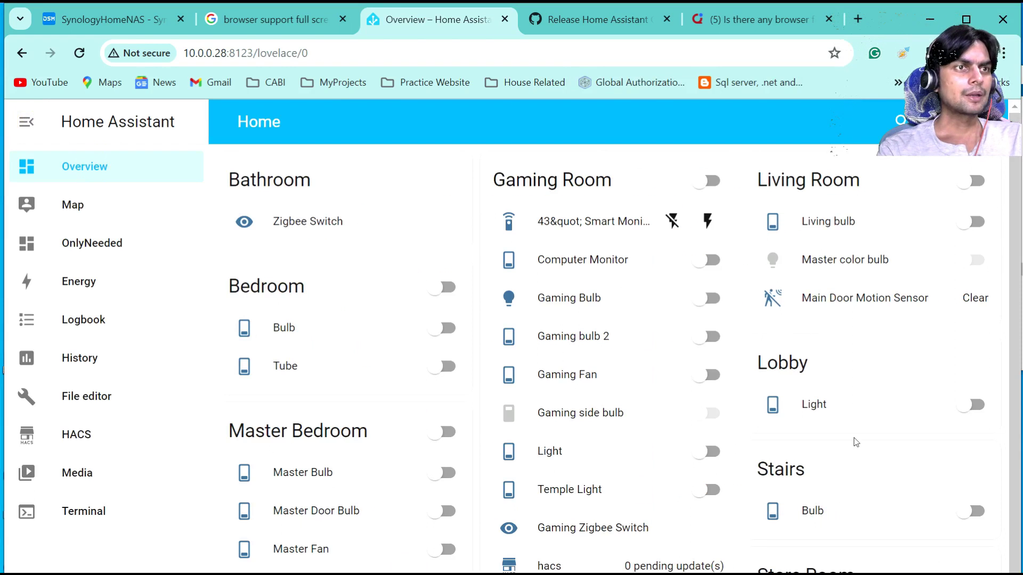
{"action": "scroll", "coordinate": [679, 402], "scroll_direction": "down", "scroll_amount": 16}
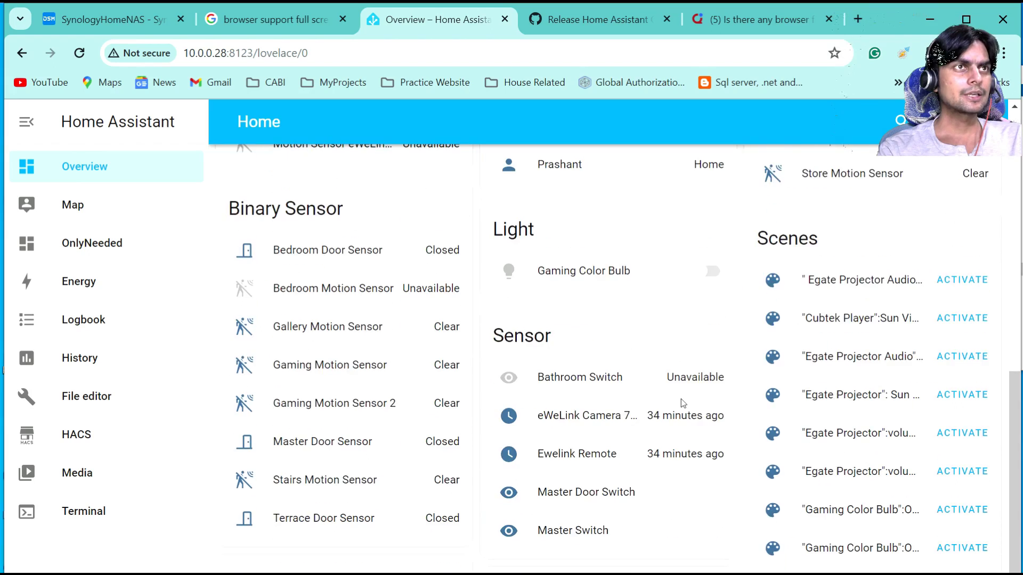
{"action": "scroll", "coordinate": [682, 403], "scroll_direction": "up", "scroll_amount": 2}
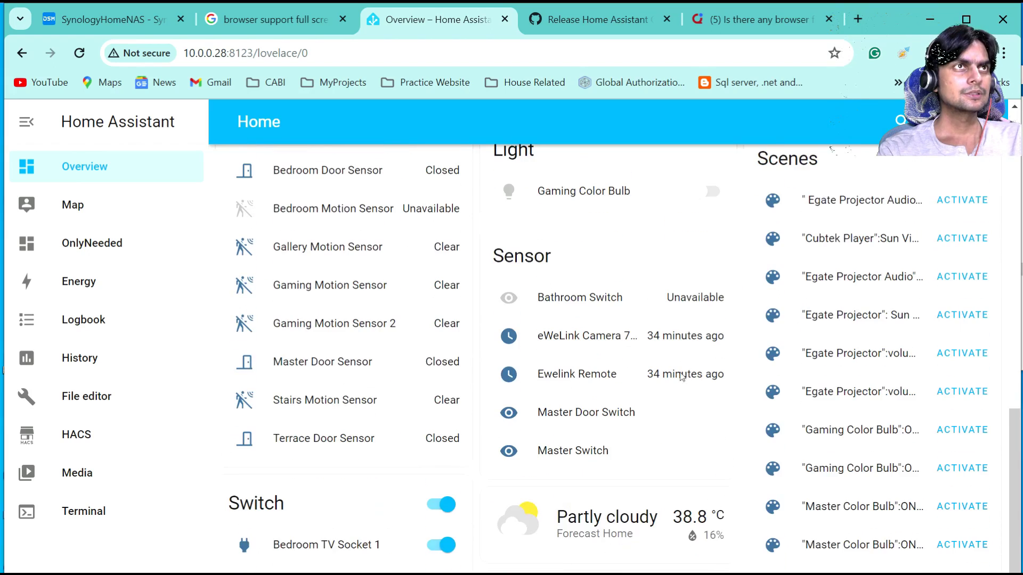
{"action": "scroll", "coordinate": [683, 350], "scroll_direction": "down", "scroll_amount": 5}
{"action": "scroll", "coordinate": [682, 350], "scroll_direction": "down", "scroll_amount": 5}
{"action": "scroll", "coordinate": [682, 349], "scroll_direction": "up", "scroll_amount": 12}
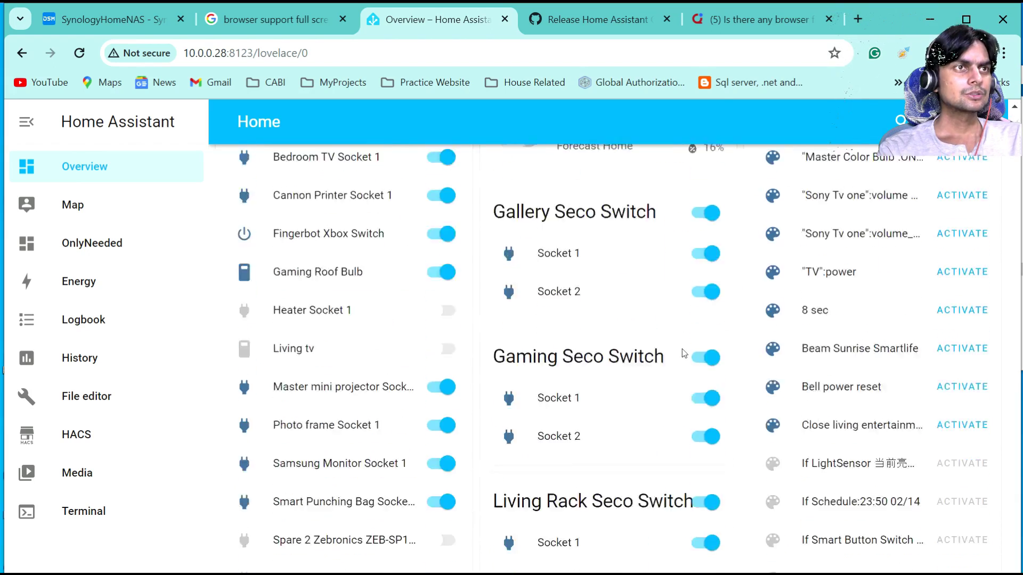
{"action": "scroll", "coordinate": [682, 349], "scroll_direction": "up", "scroll_amount": 7}
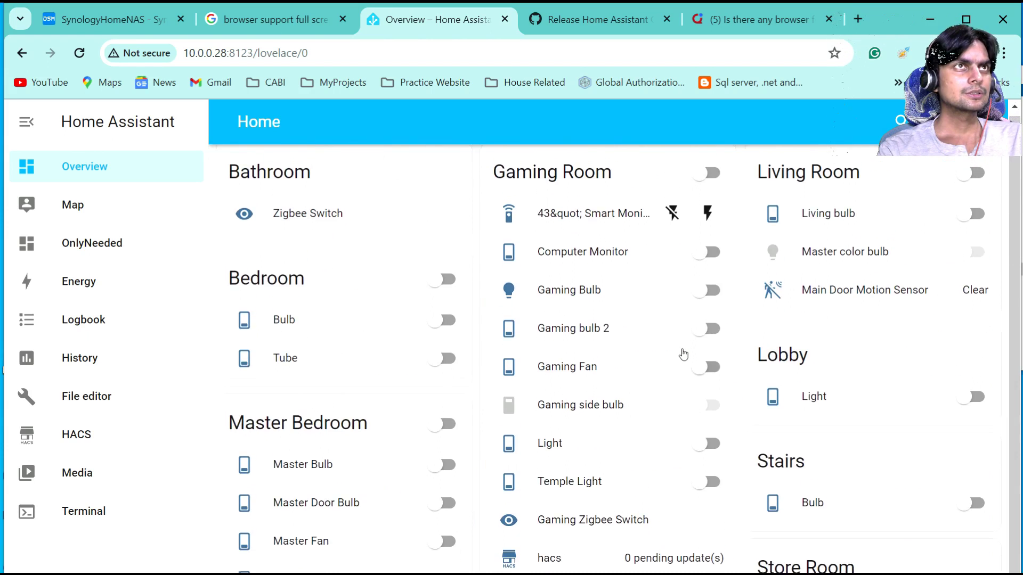
Step: Check the status of the door and motion sensors in the Binary Sensor card on the Overview dashboard
{"action": "scroll", "coordinate": [682, 349], "scroll_direction": "down", "scroll_amount": 5}
{"action": "scroll", "coordinate": [683, 354], "scroll_direction": "down", "scroll_amount": 7}
{"action": "scroll", "coordinate": [684, 355], "scroll_direction": "up", "scroll_amount": 3}
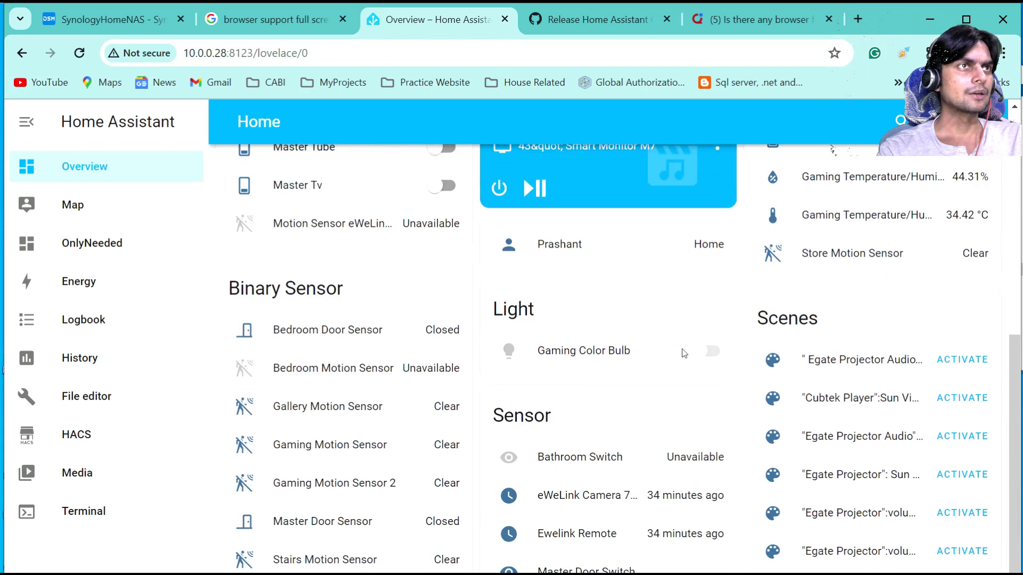
{"action": "scroll", "coordinate": [683, 353], "scroll_direction": "down", "scroll_amount": 2}
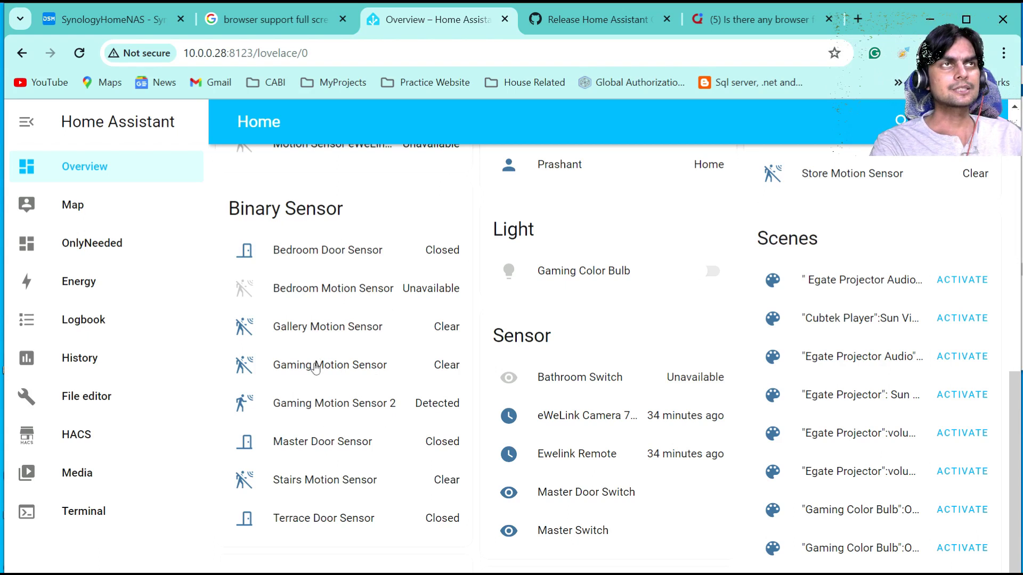
{"action": "scroll", "coordinate": [421, 448], "scroll_direction": "down", "scroll_amount": 5}
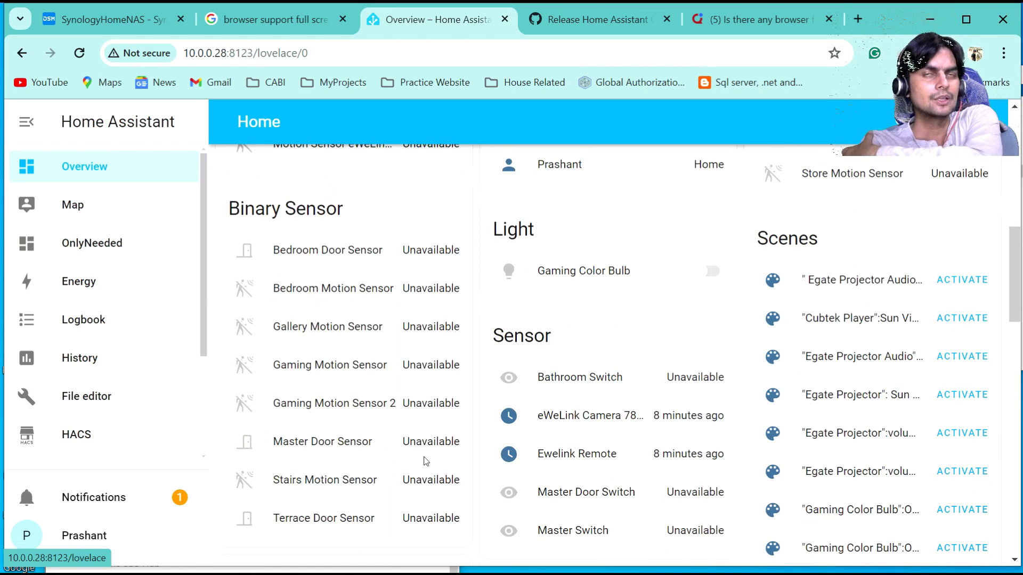